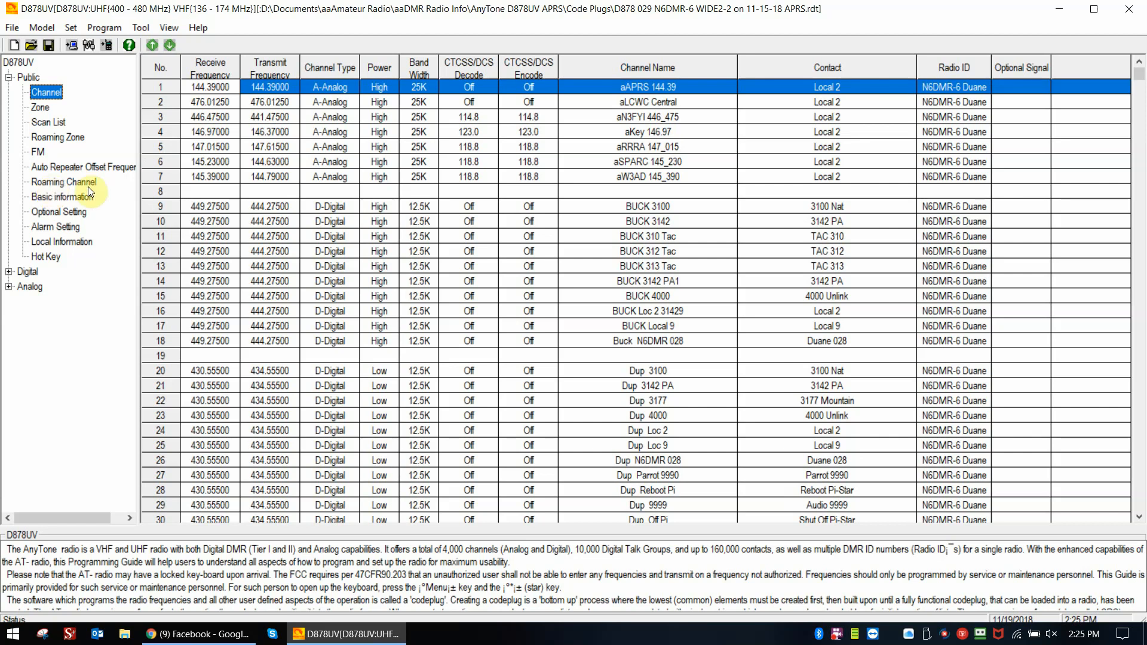
# - Review the roaming channel list, and start a new roaming zone in the first empty row named Roaming 4
pyautogui.click(49, 180)
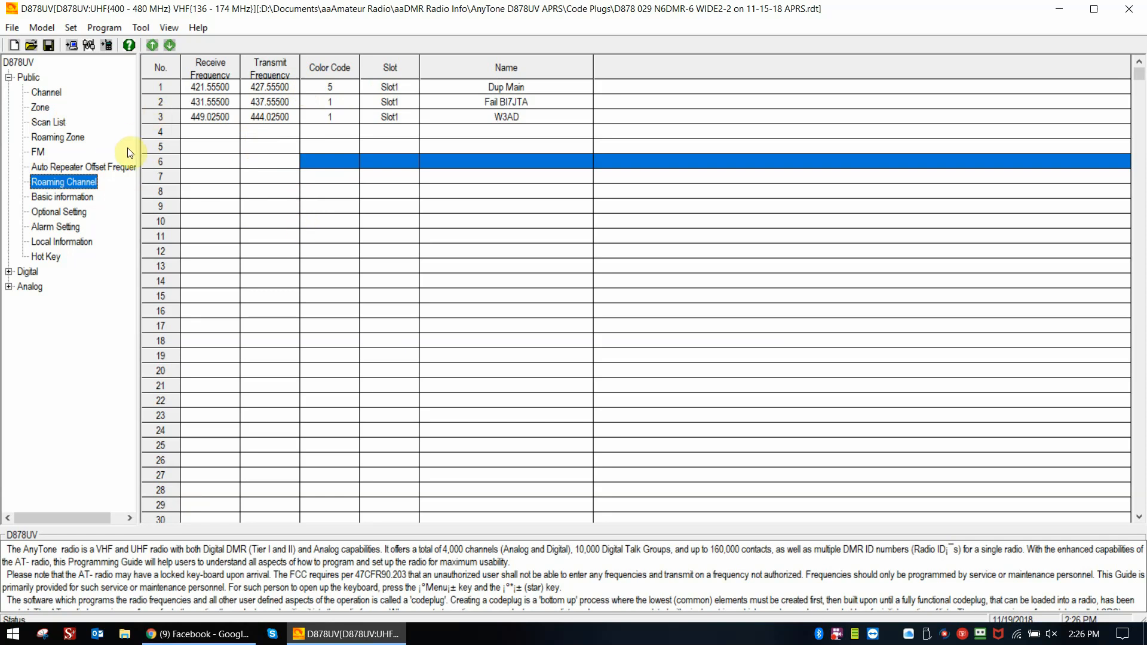
pyautogui.click(69, 137)
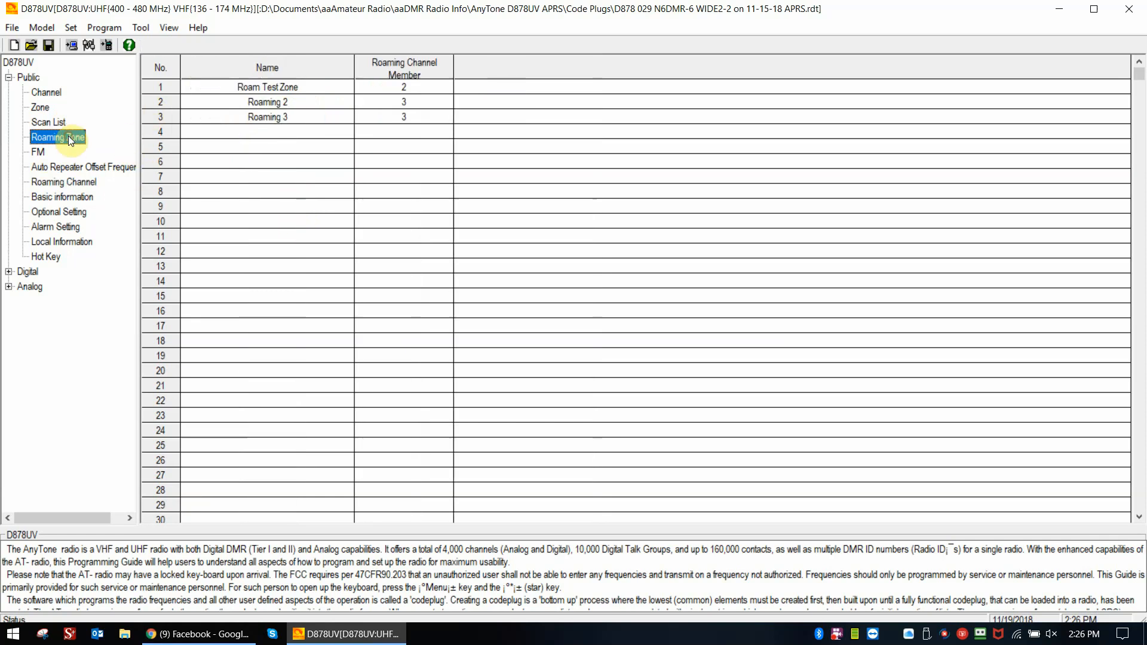
pyautogui.doubleClick(272, 135)
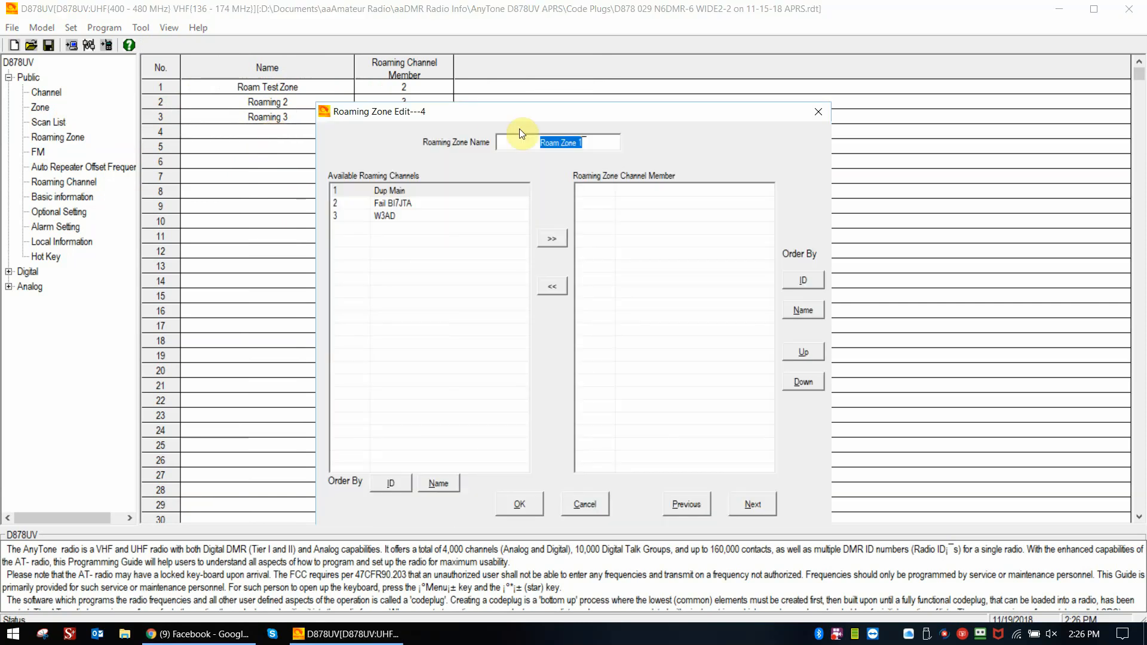
pyautogui.write('Roaming 4\\')
pyautogui.press('BackSpace')
# - Add the roaming channels Dup Main, Fail BI7JTA and W3AD to the Roaming 4 zone and save the zone
pyautogui.click(548, 238)
pyautogui.click(548, 239)
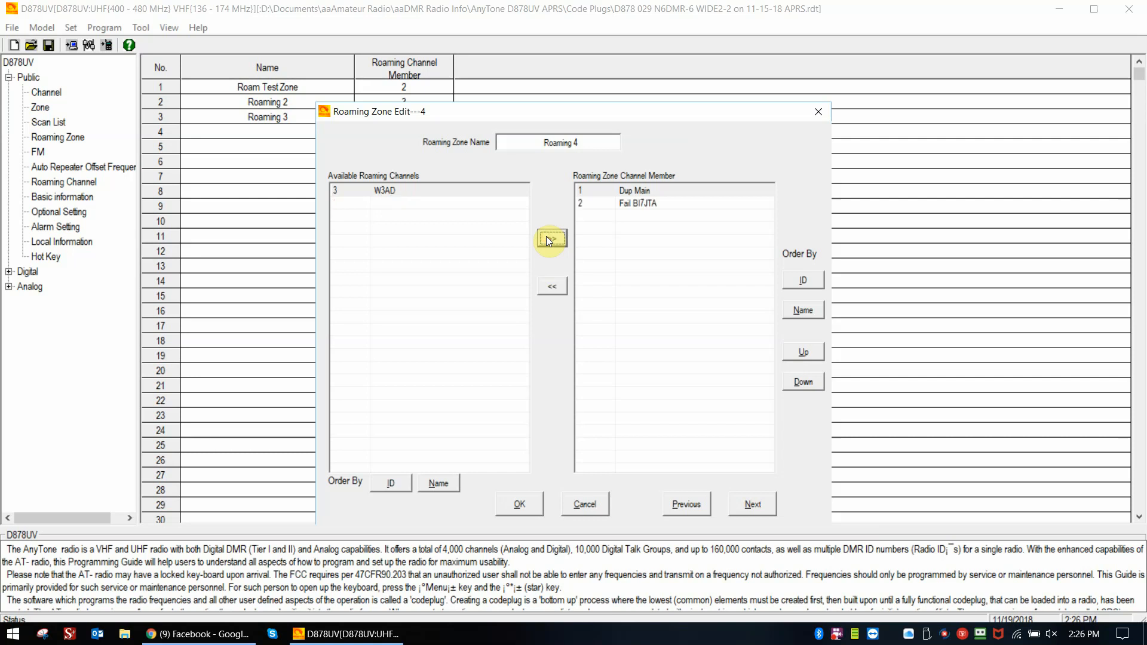
pyautogui.click(548, 238)
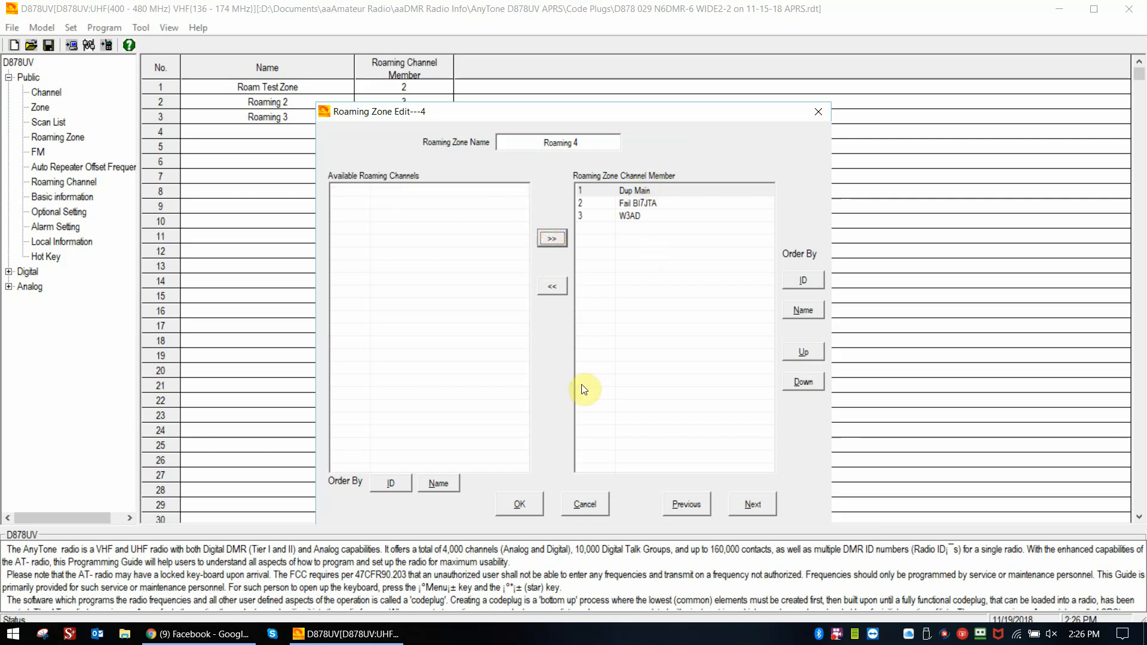
pyautogui.click(520, 505)
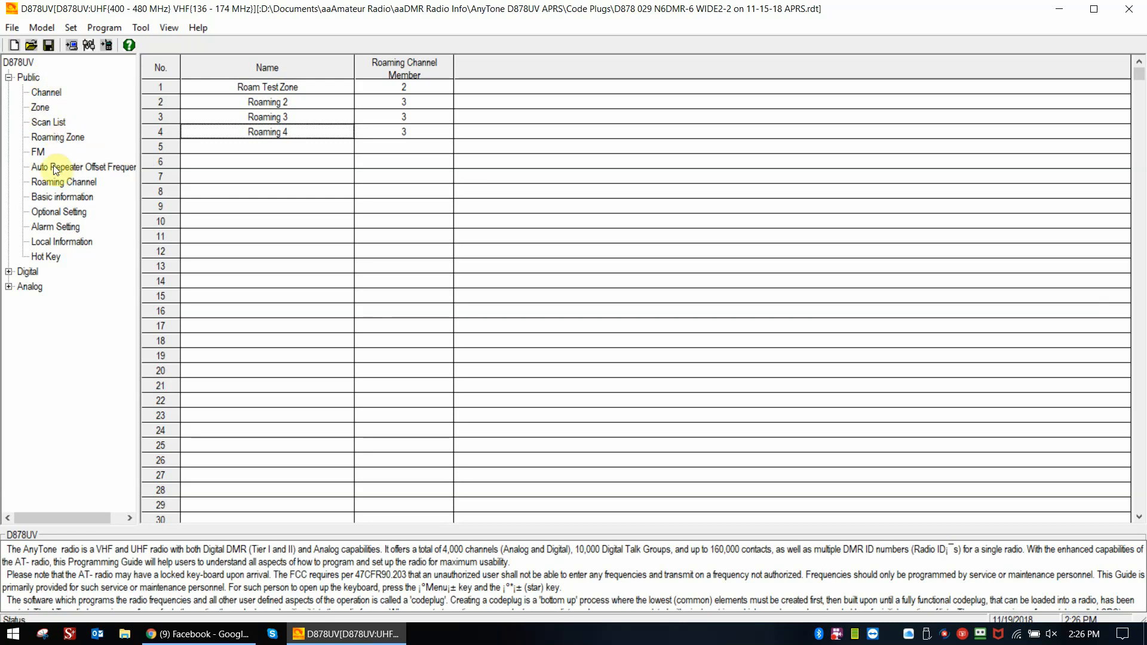
# - Open the auto repeater section of the radio's optional settings
pyautogui.click(67, 180)
pyautogui.click(42, 111)
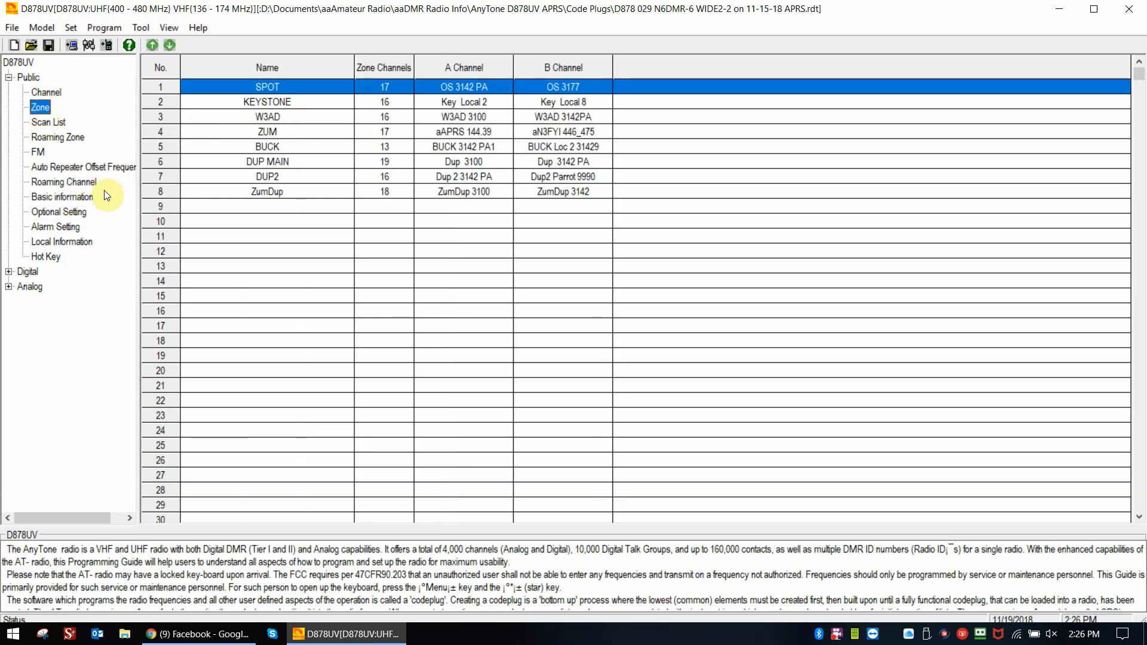
pyautogui.doubleClick(54, 213)
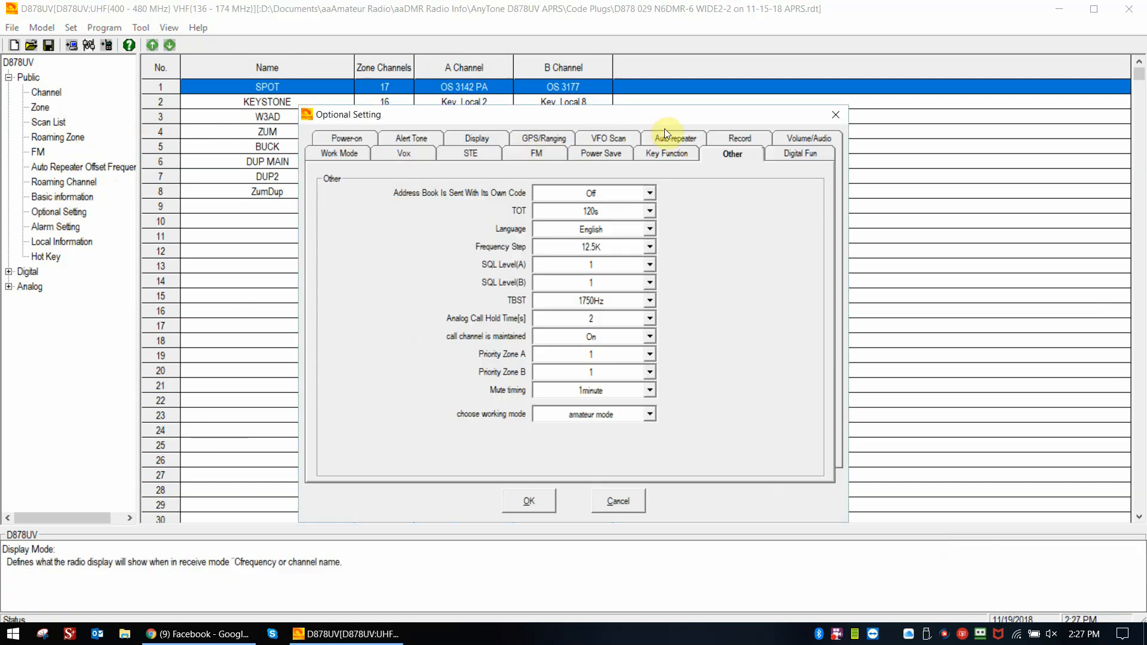
pyautogui.click(669, 134)
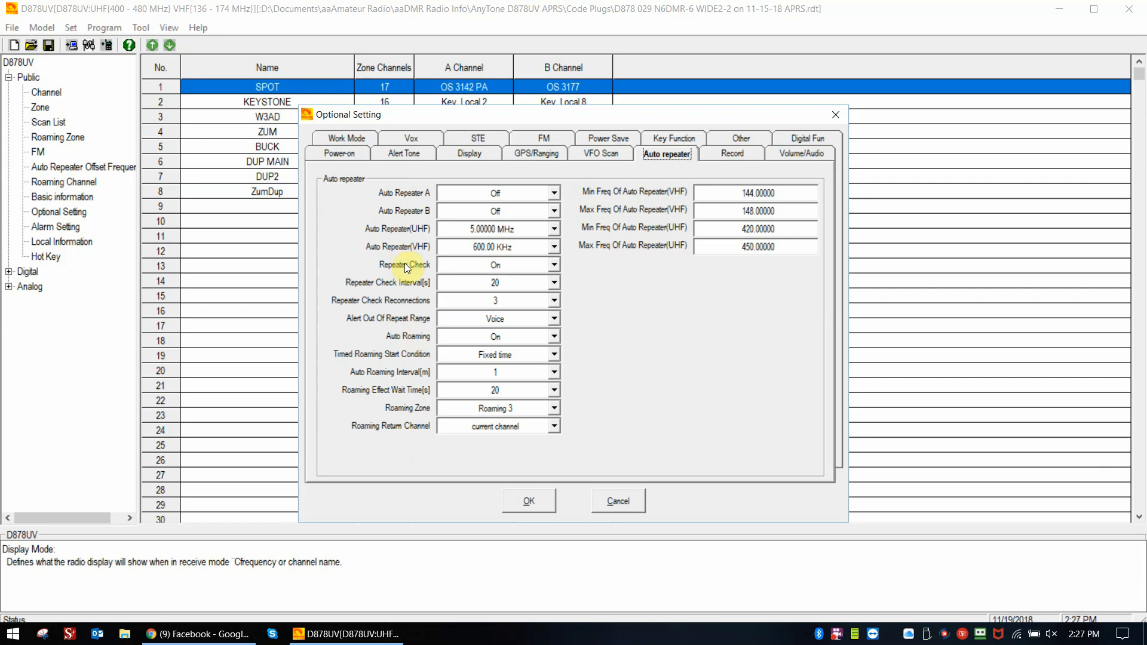
# - Switch Repeater Check to Off and back to On
pyautogui.click(554, 266)
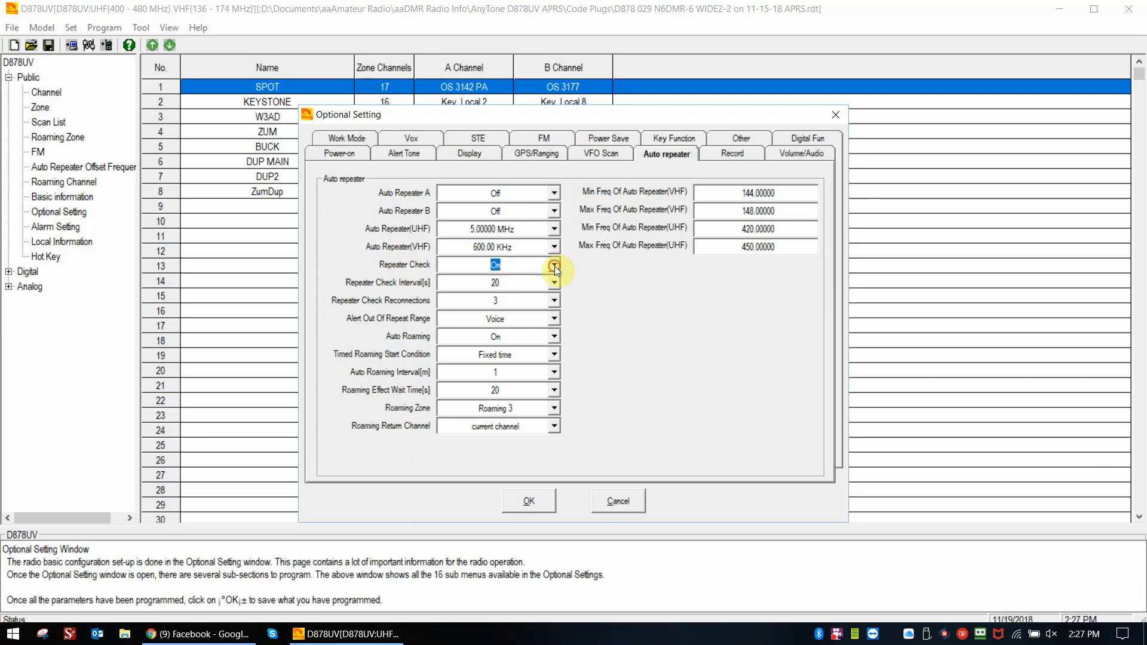
pyautogui.click(555, 266)
pyautogui.click(545, 284)
pyautogui.click(550, 266)
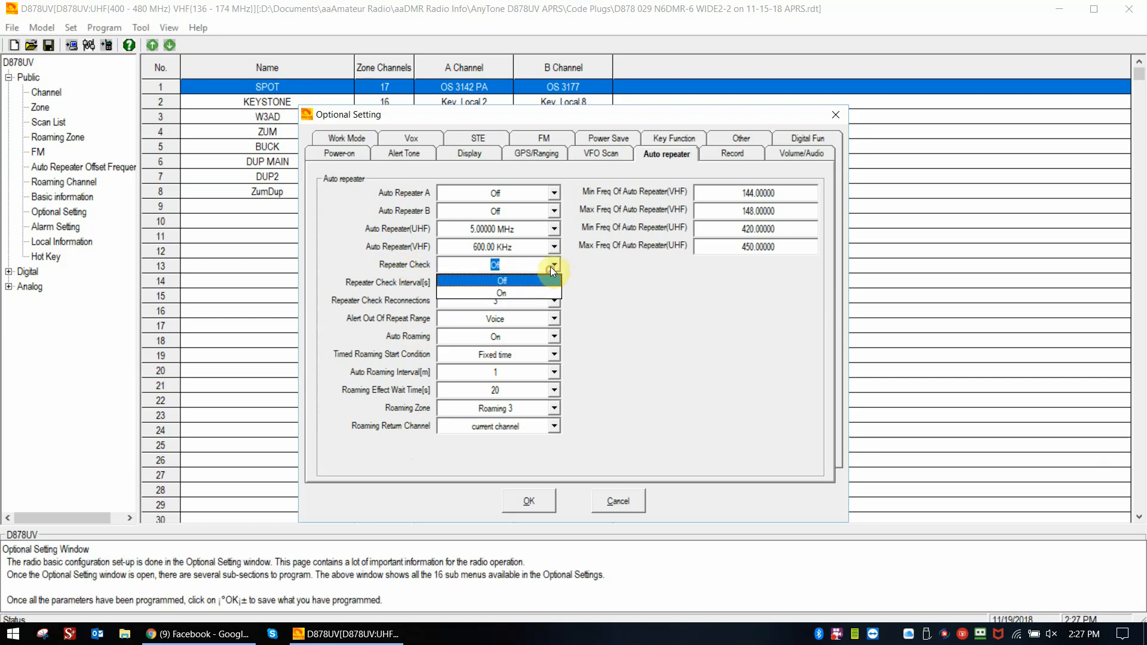
pyautogui.click(526, 292)
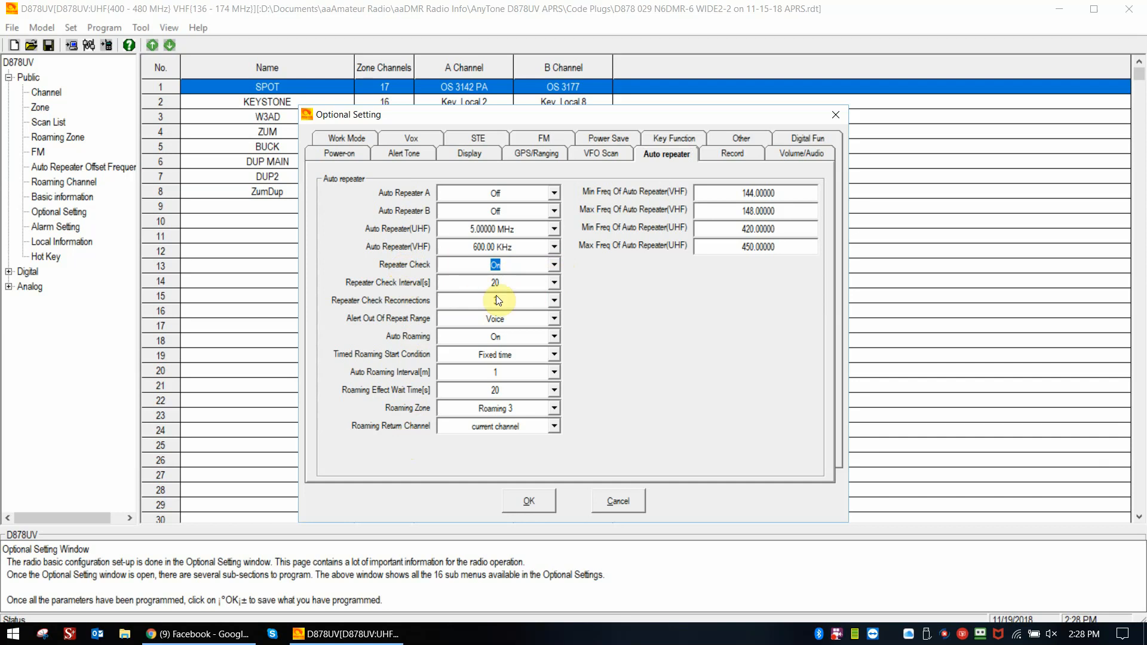
# - Set the repeater check interval to 10 seconds and the repeater check reconnections to 1
pyautogui.click(554, 282)
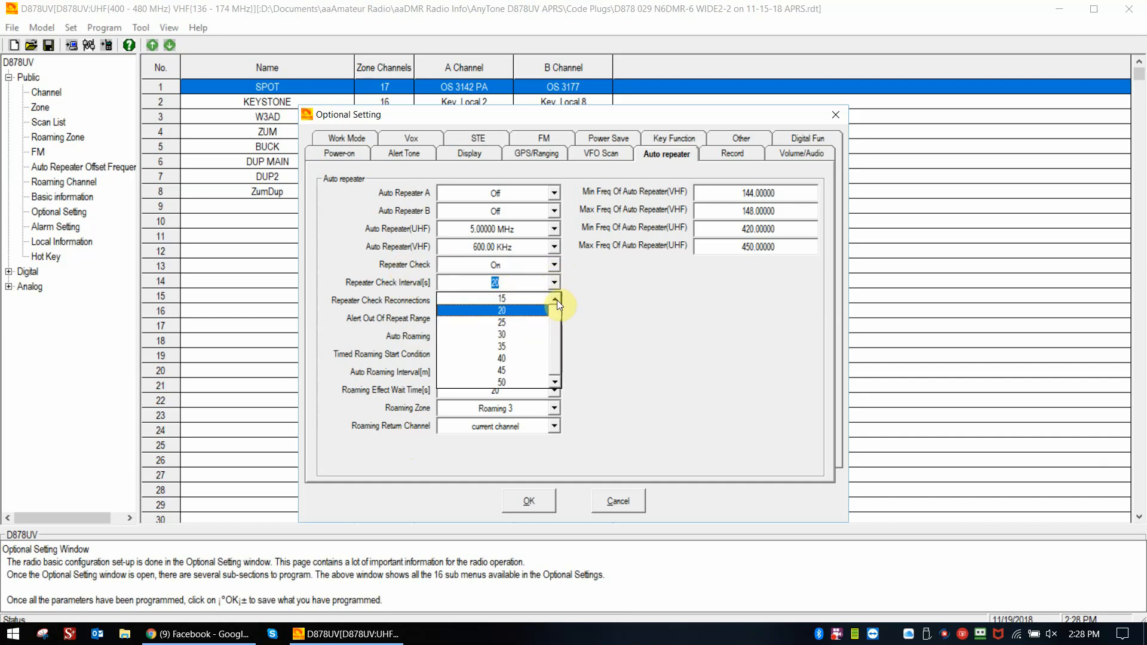
pyautogui.click(557, 300)
pyautogui.click(515, 302)
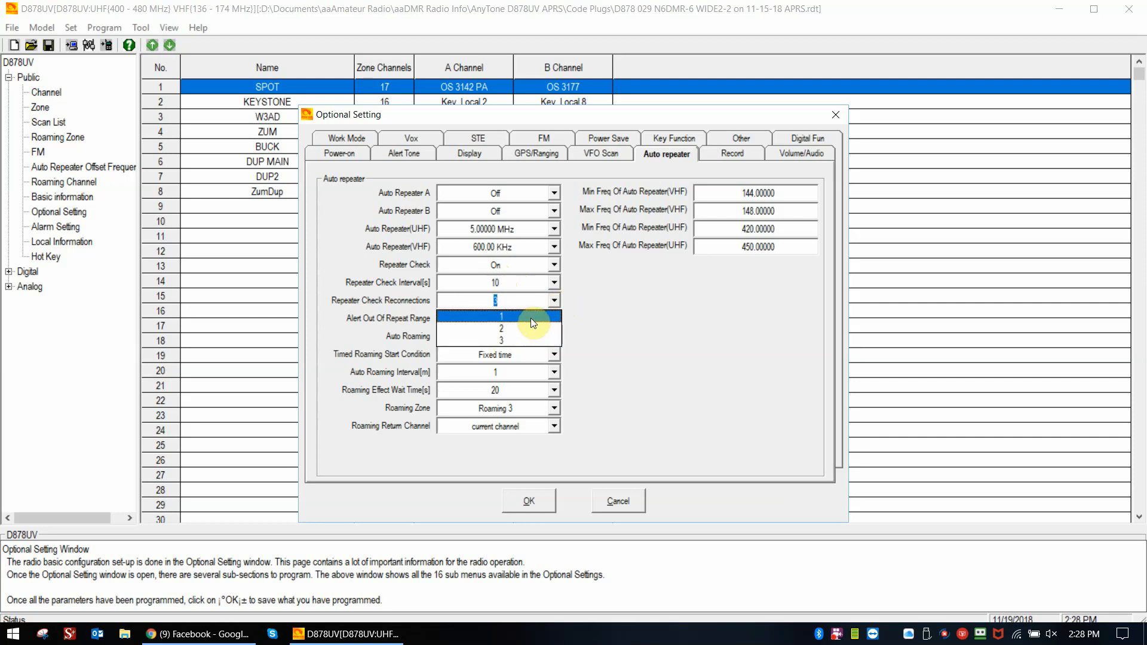
pyautogui.click(530, 317)
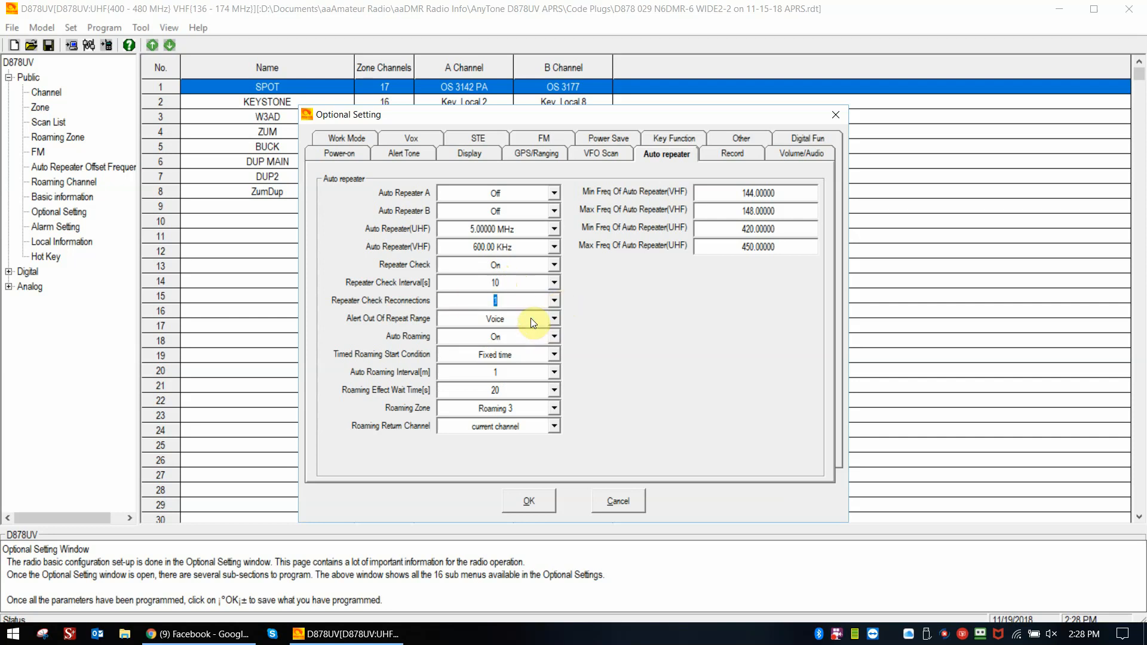
# - Look at the available options for repeater check reconnections and for the out-of-repeater-range alert
pyautogui.click(500, 300)
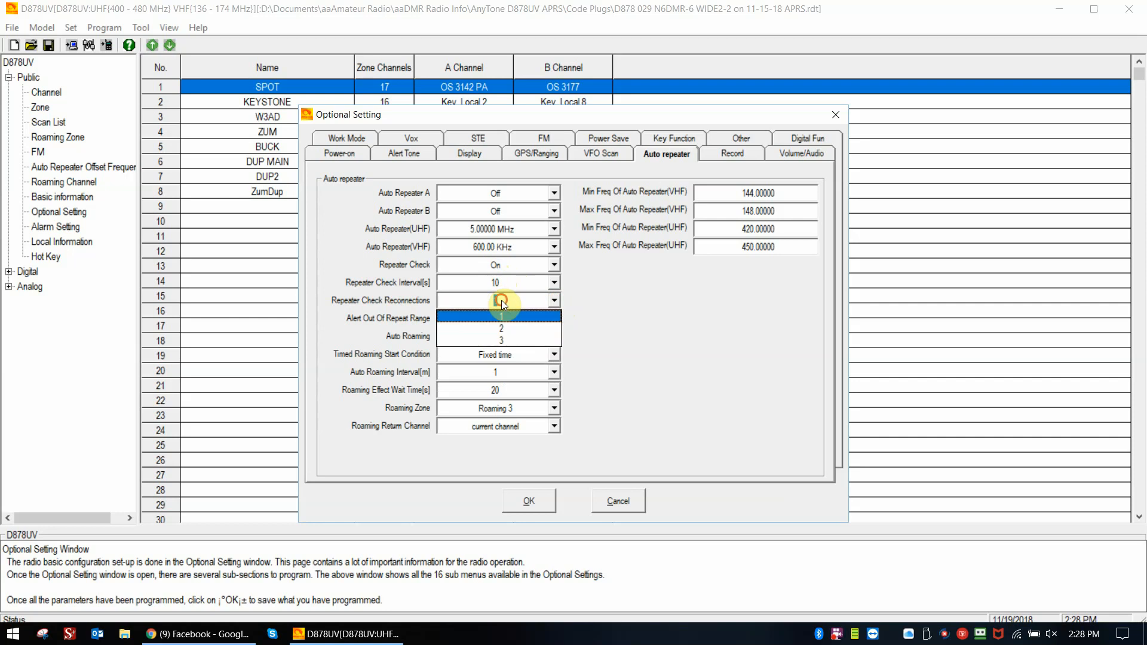
pyautogui.click(501, 300)
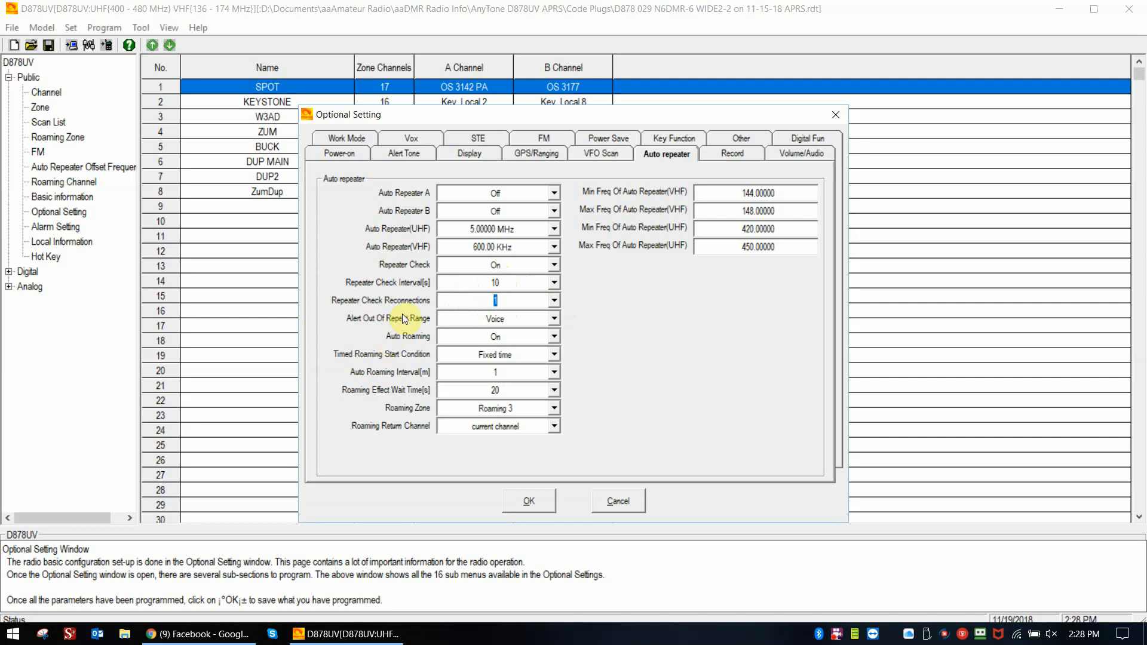
pyautogui.click(553, 321)
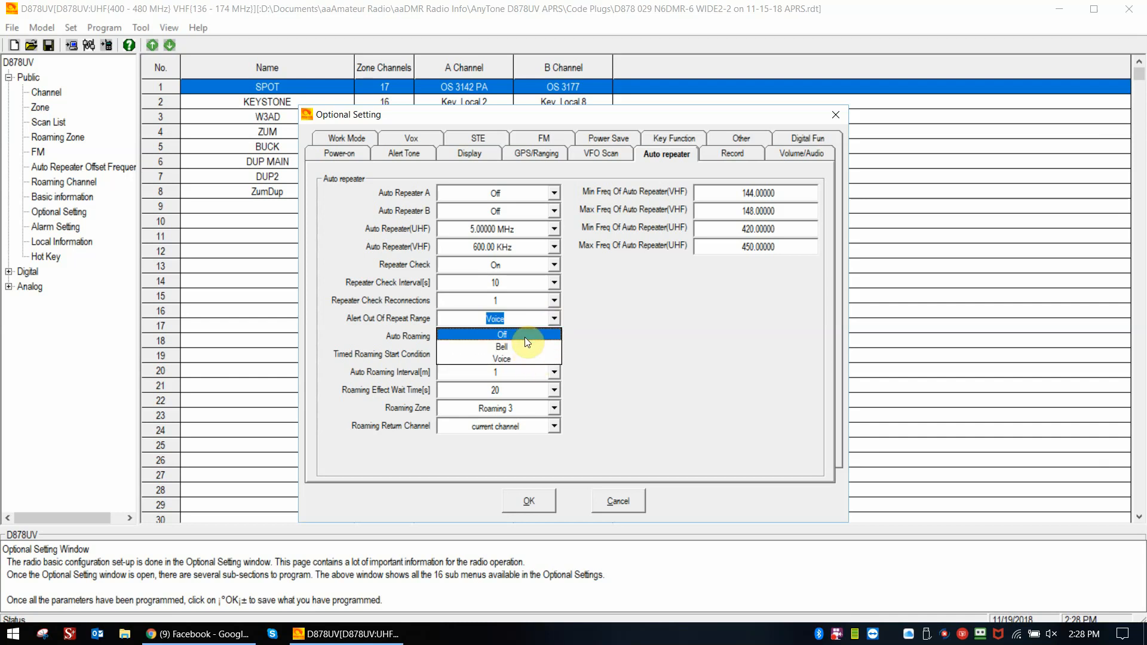
pyautogui.click(554, 317)
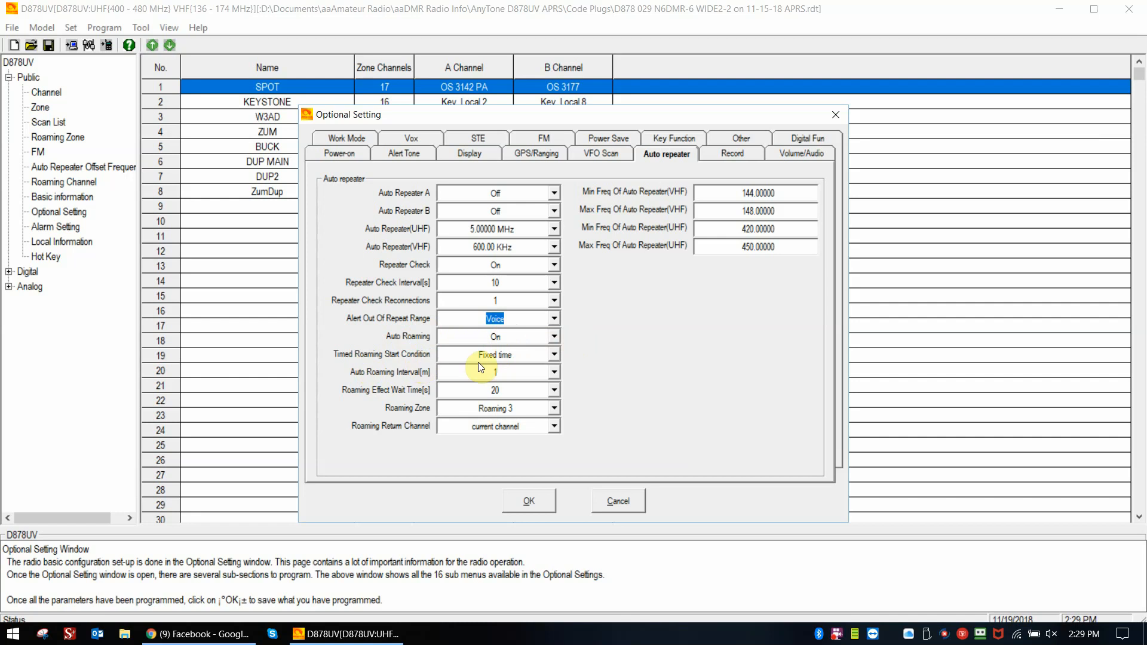
# - Switch the timed roaming start condition between Out Of Range and Fixed time, ending on Fixed time
pyautogui.click(551, 354)
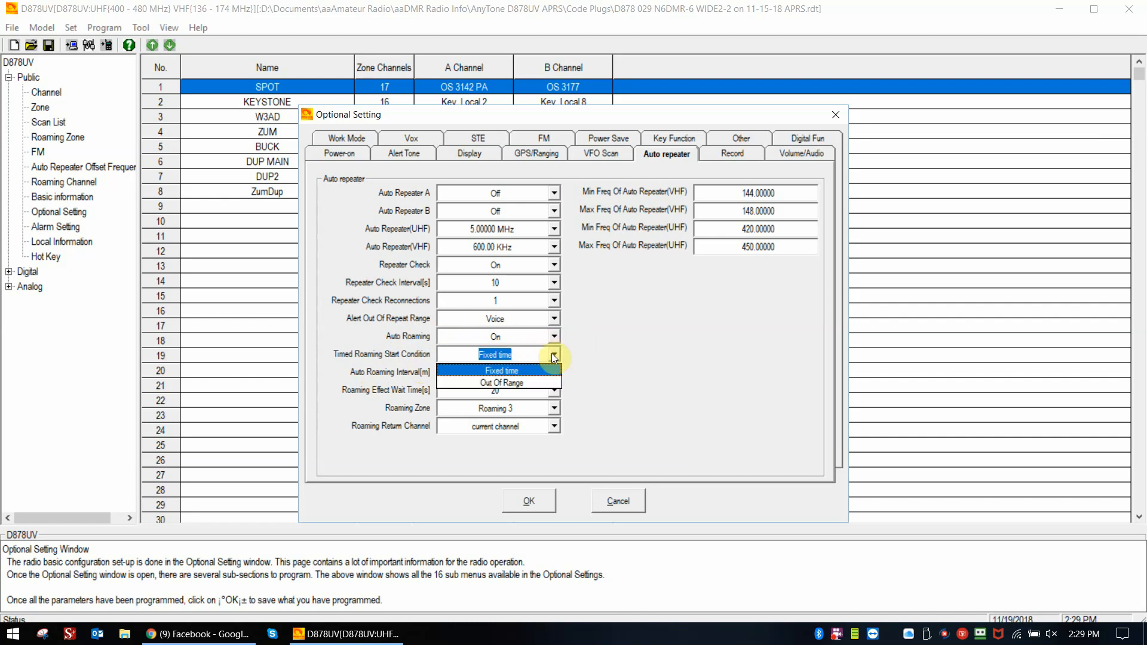
pyautogui.click(511, 386)
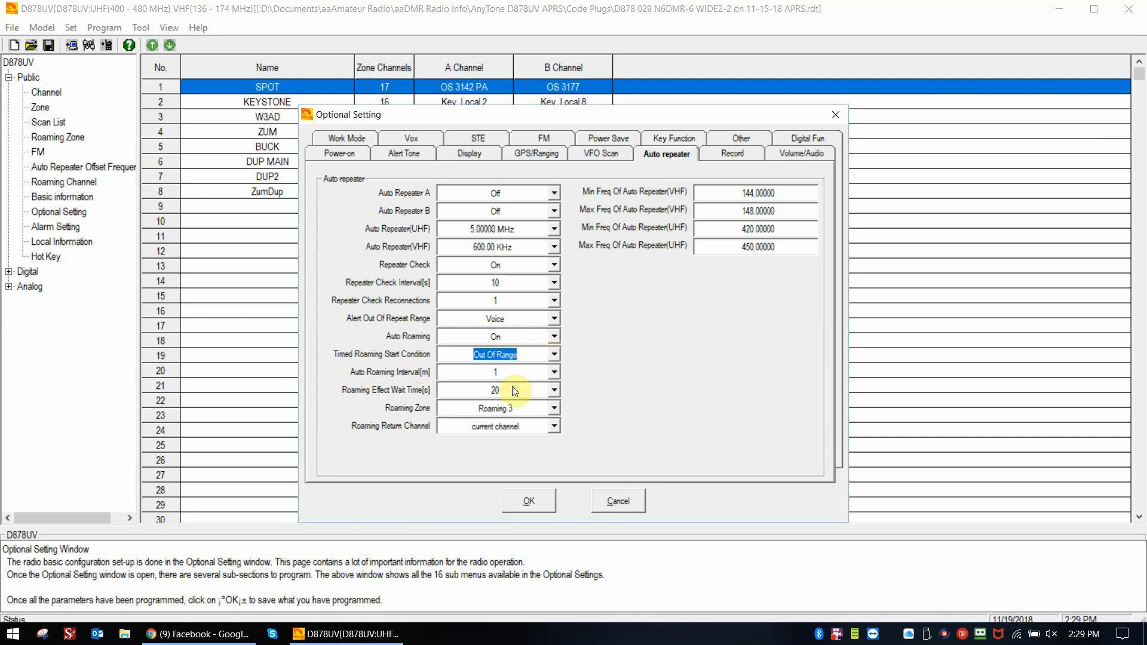
pyautogui.click(555, 357)
pyautogui.click(539, 373)
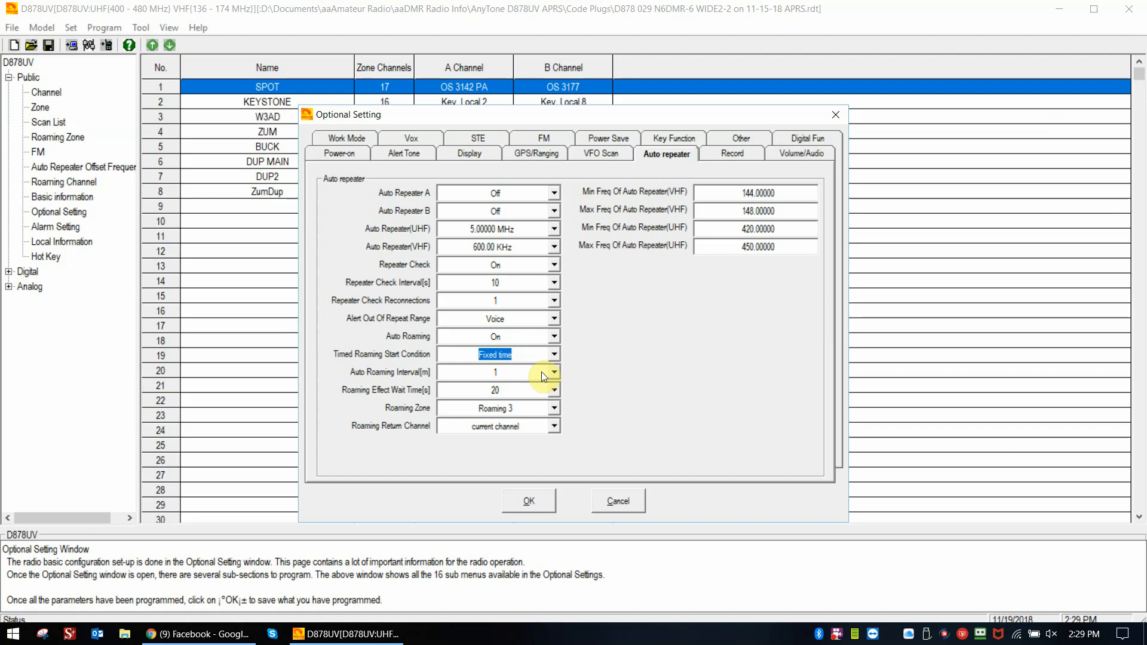
pyautogui.click(553, 356)
pyautogui.click(533, 384)
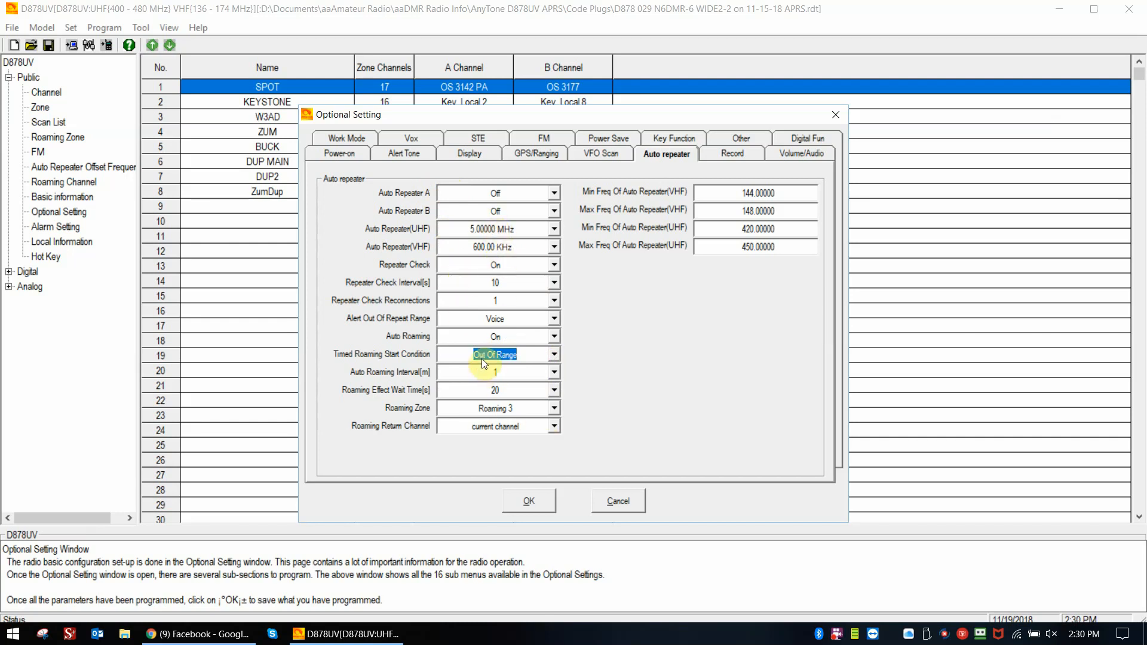
pyautogui.click(555, 353)
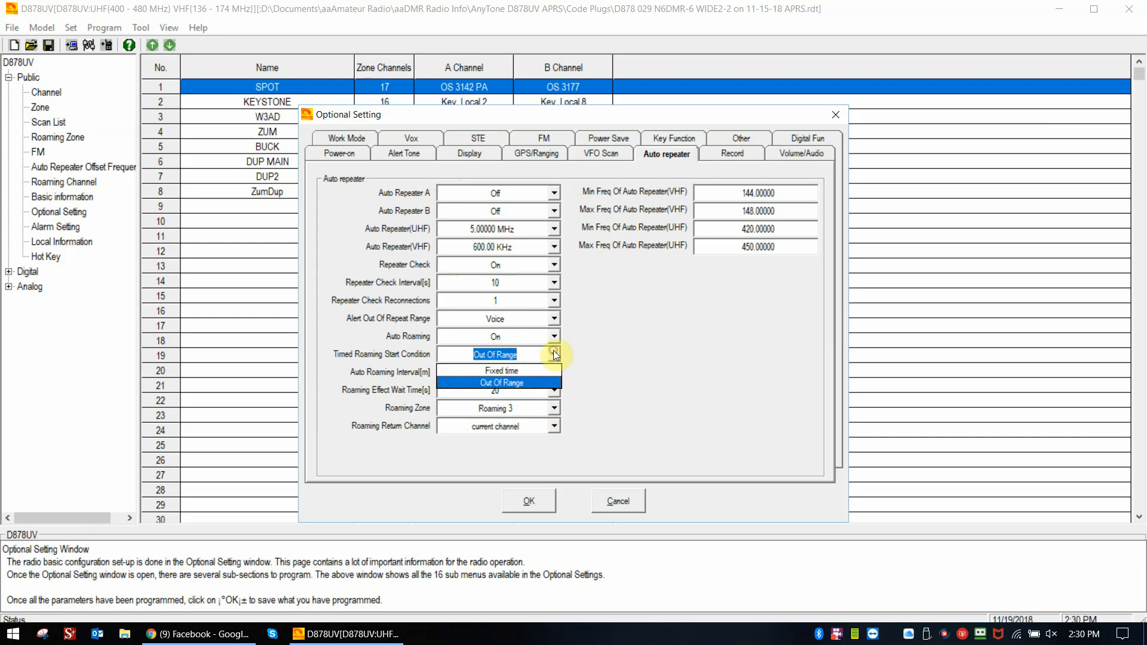
pyautogui.click(515, 371)
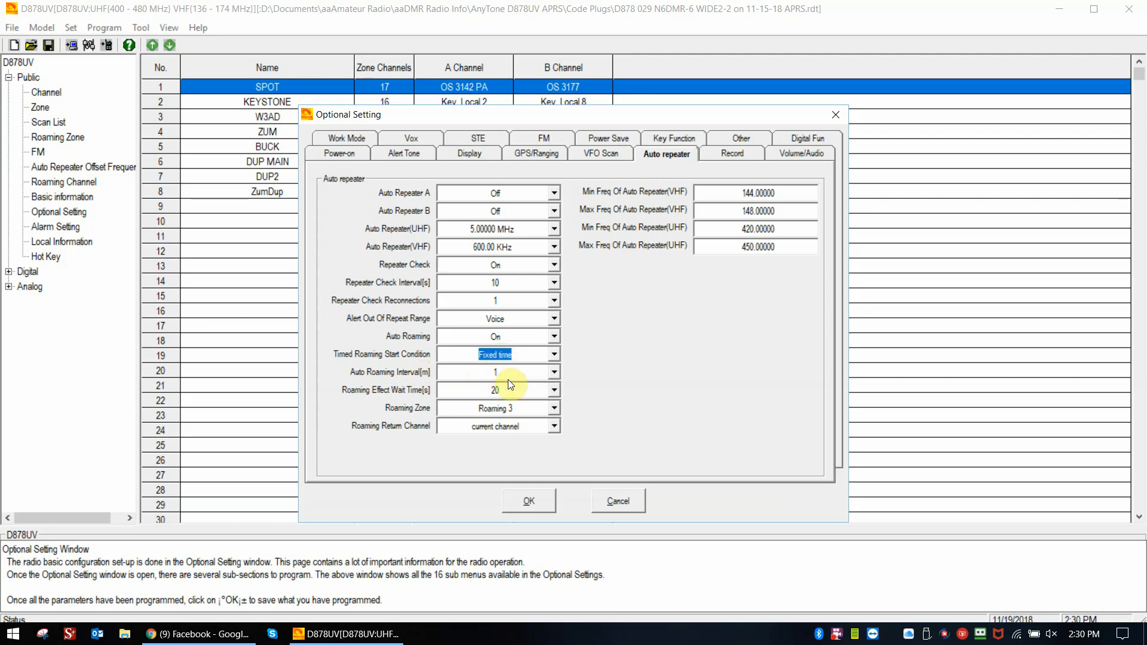
# - Look at the selectable values for the auto roaming interval in minutes
pyautogui.click(553, 373)
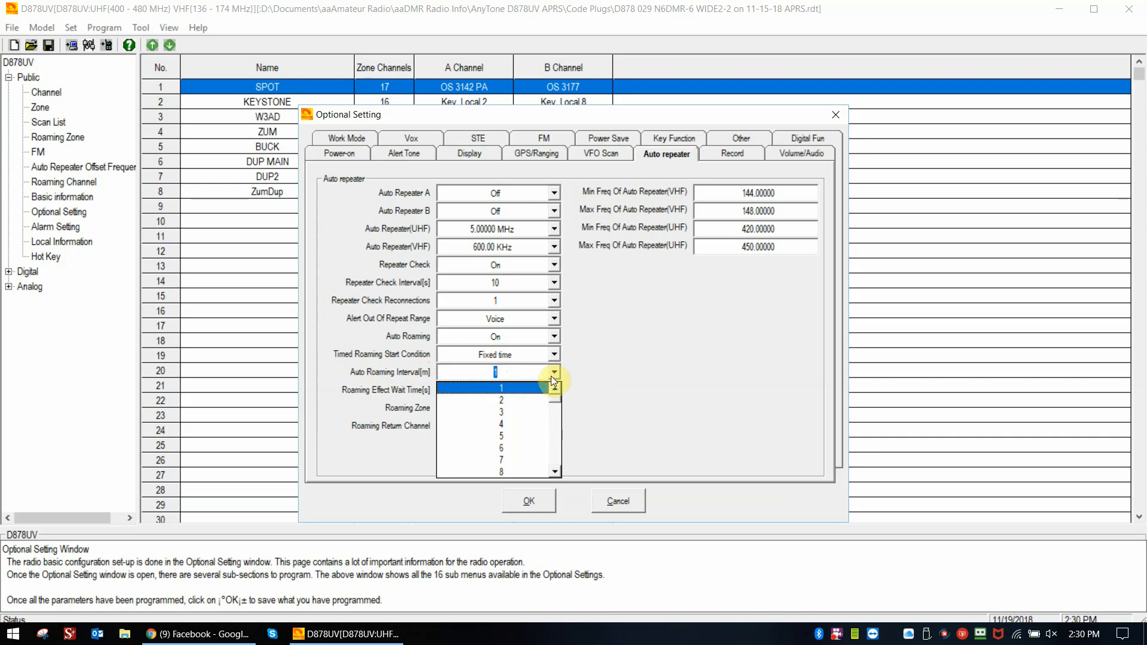
pyautogui.click(553, 373)
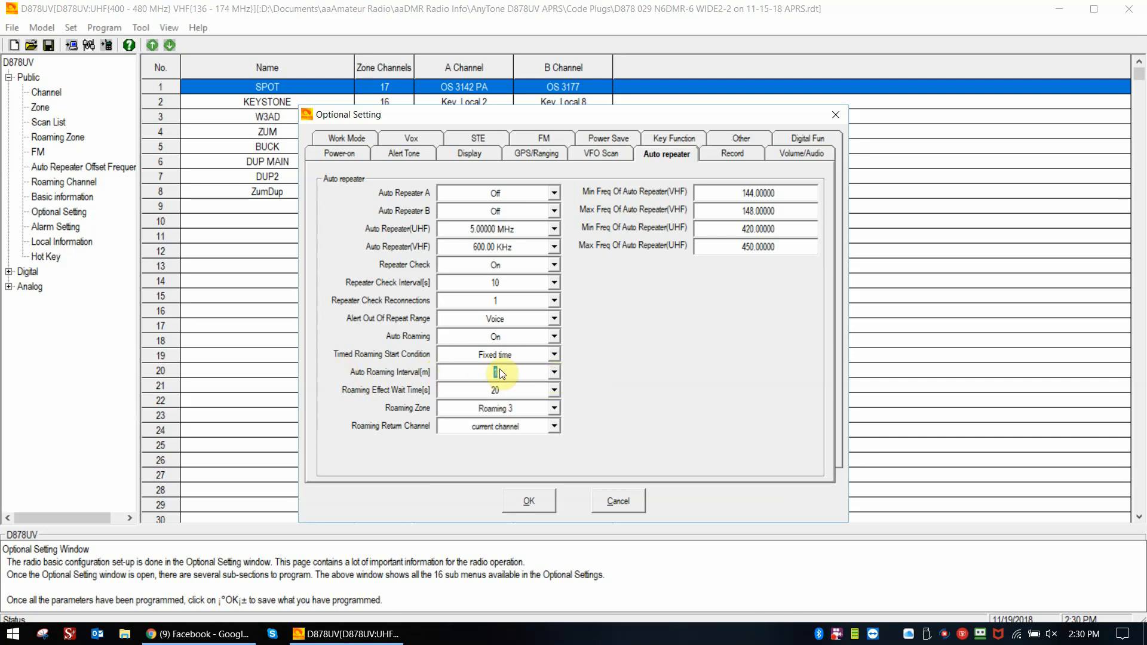
pyautogui.click(452, 374)
pyautogui.click(453, 374)
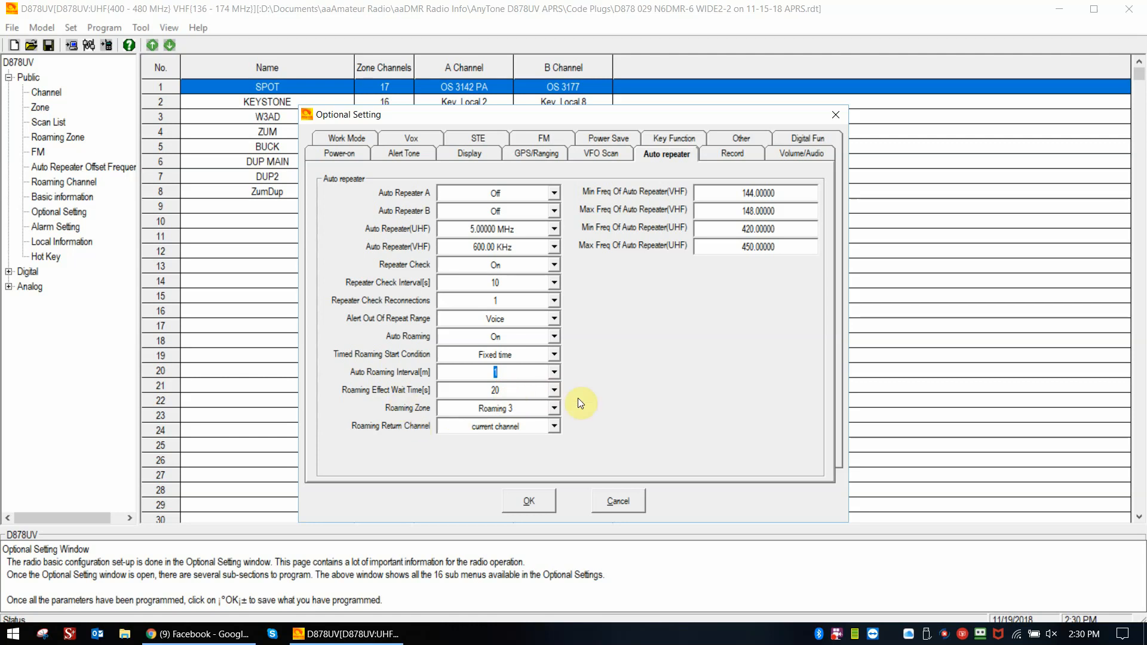
# - Set the roaming zone to Roaming 4, and switch the roaming return channel to Roaming channel and back to current channel
pyautogui.click(553, 410)
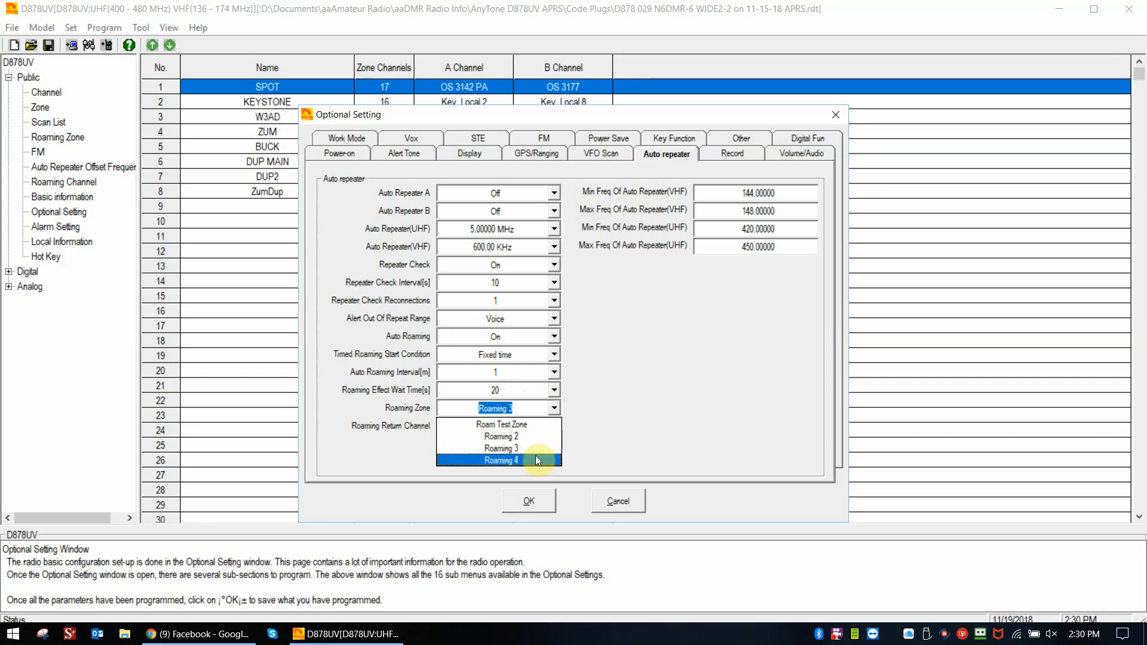
pyautogui.click(500, 460)
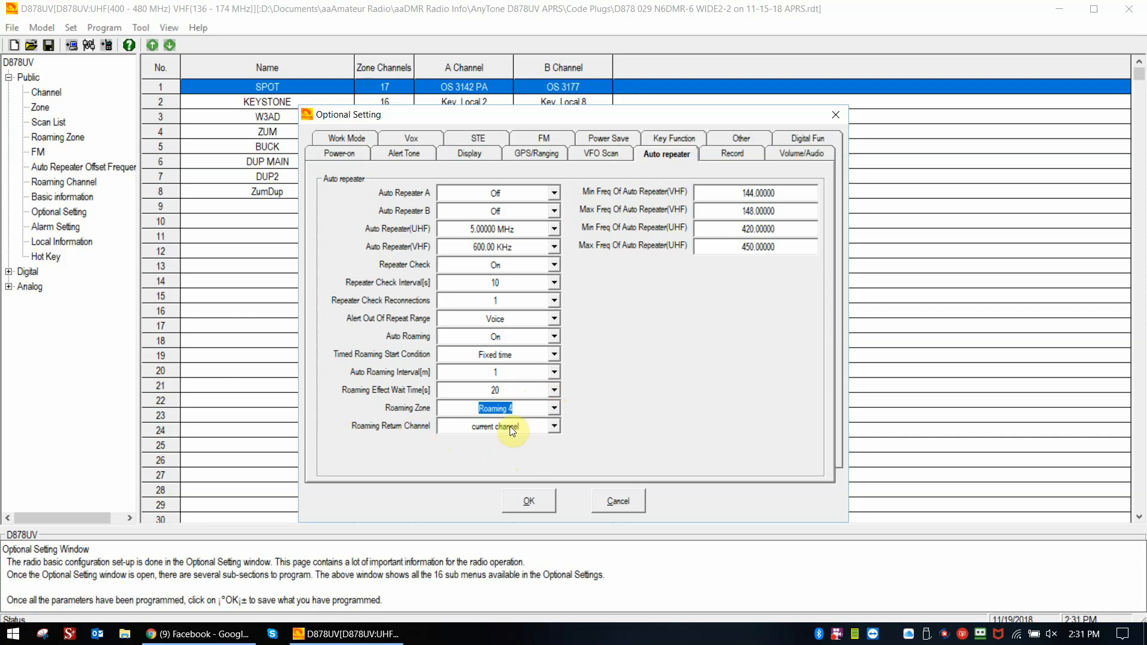
pyautogui.click(555, 426)
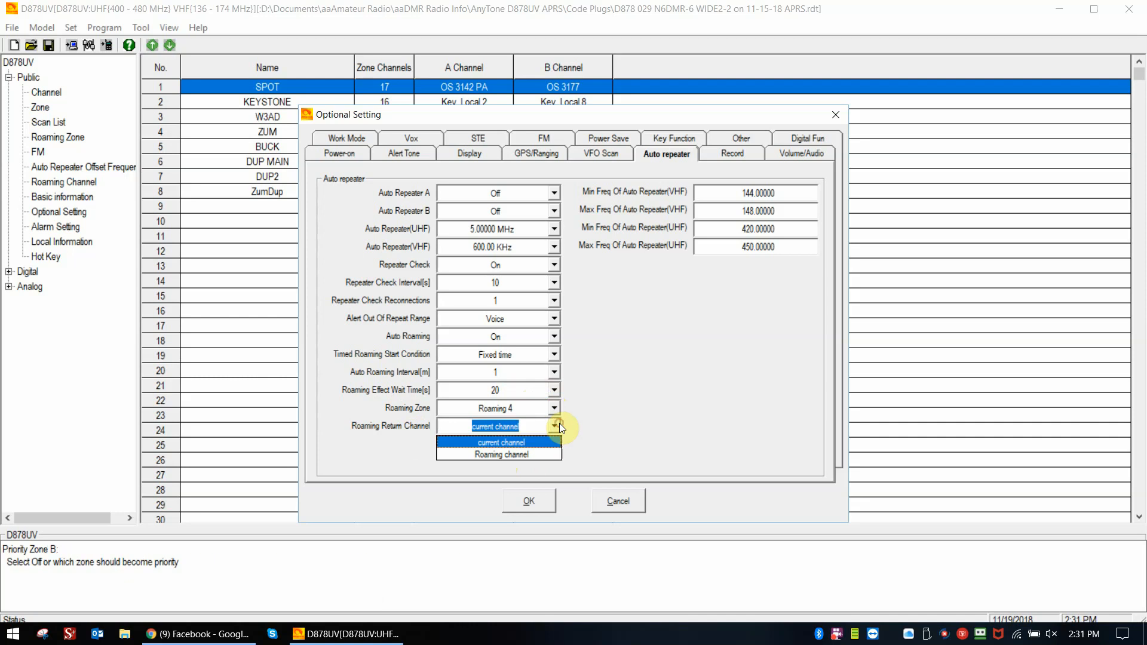
pyautogui.click(527, 455)
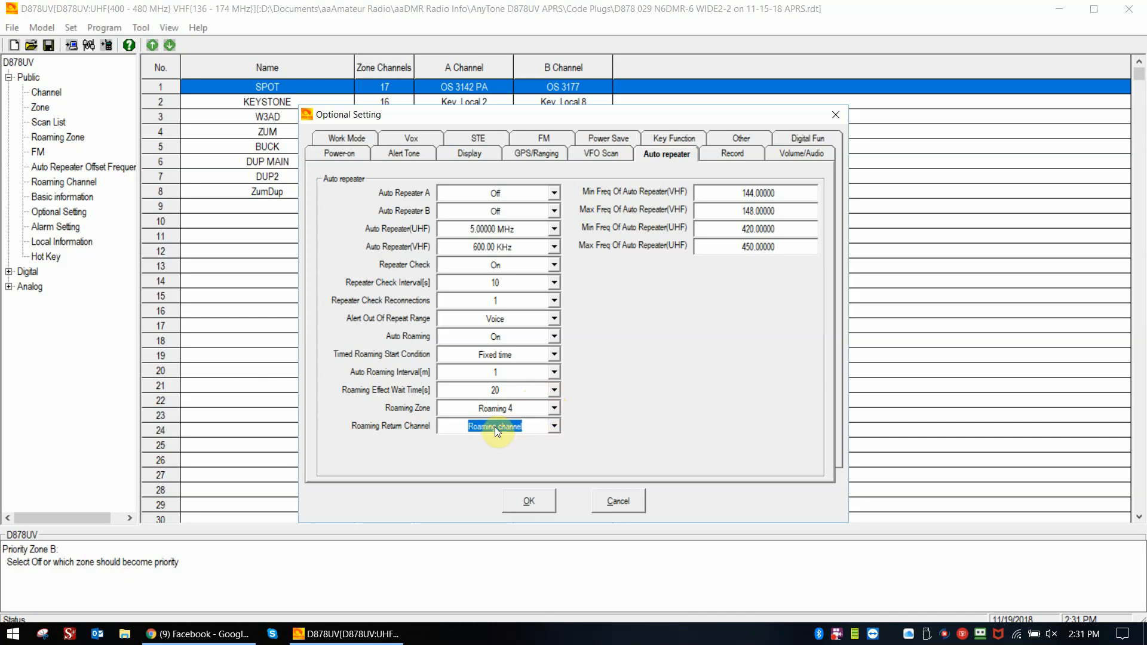
pyautogui.click(554, 425)
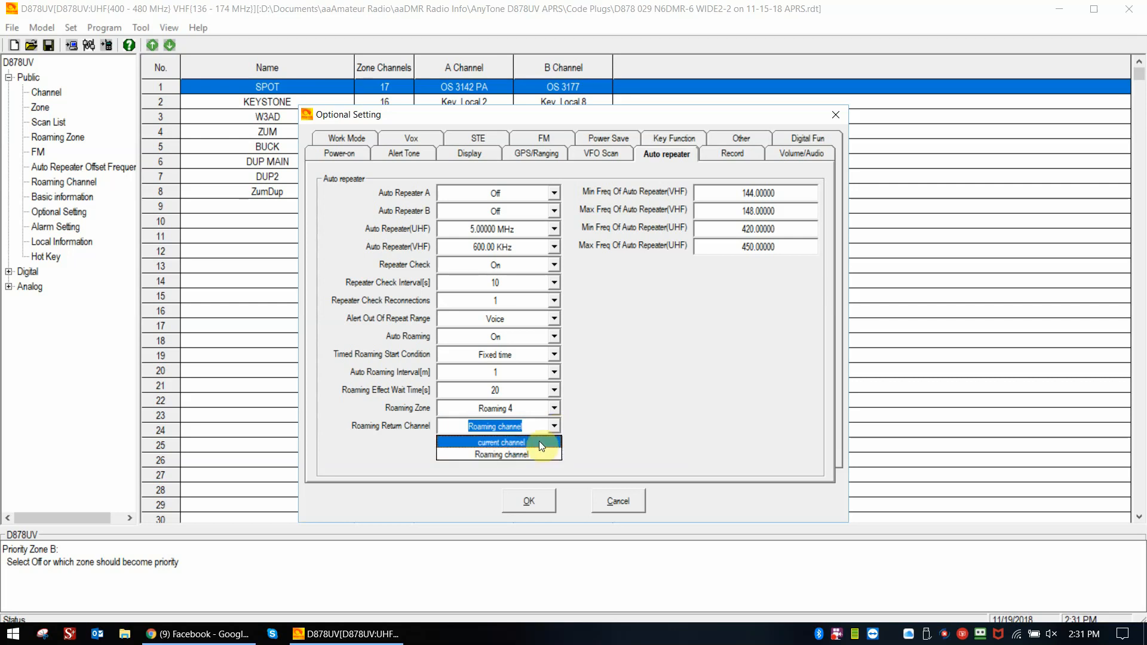
pyautogui.click(539, 442)
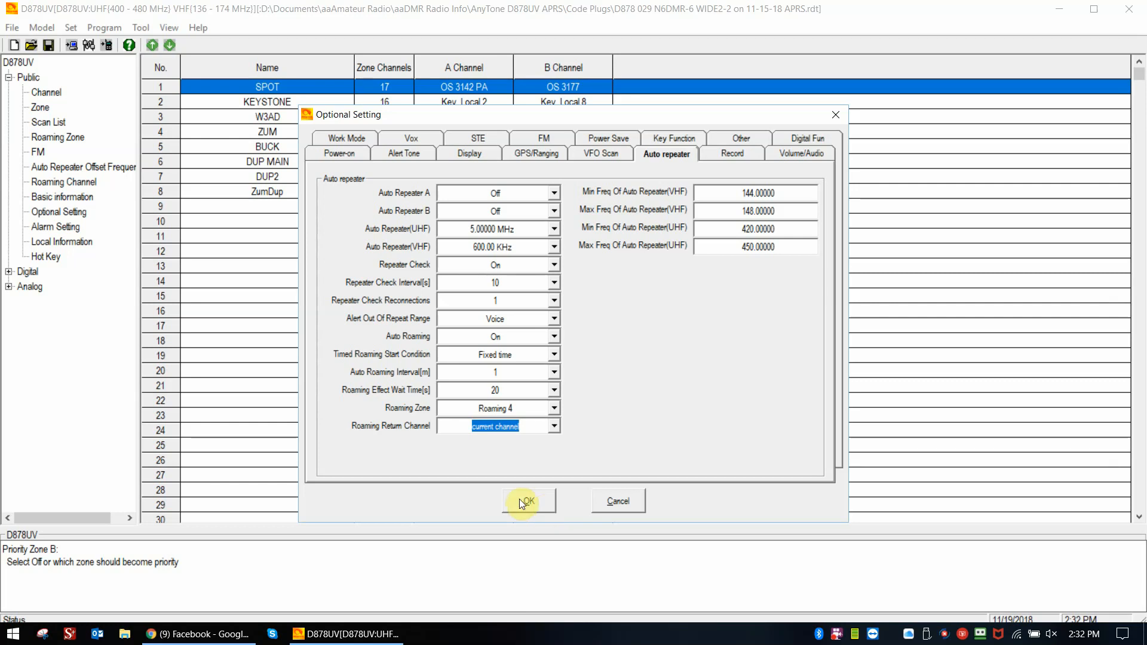
pyautogui.rightClick(835, 634)
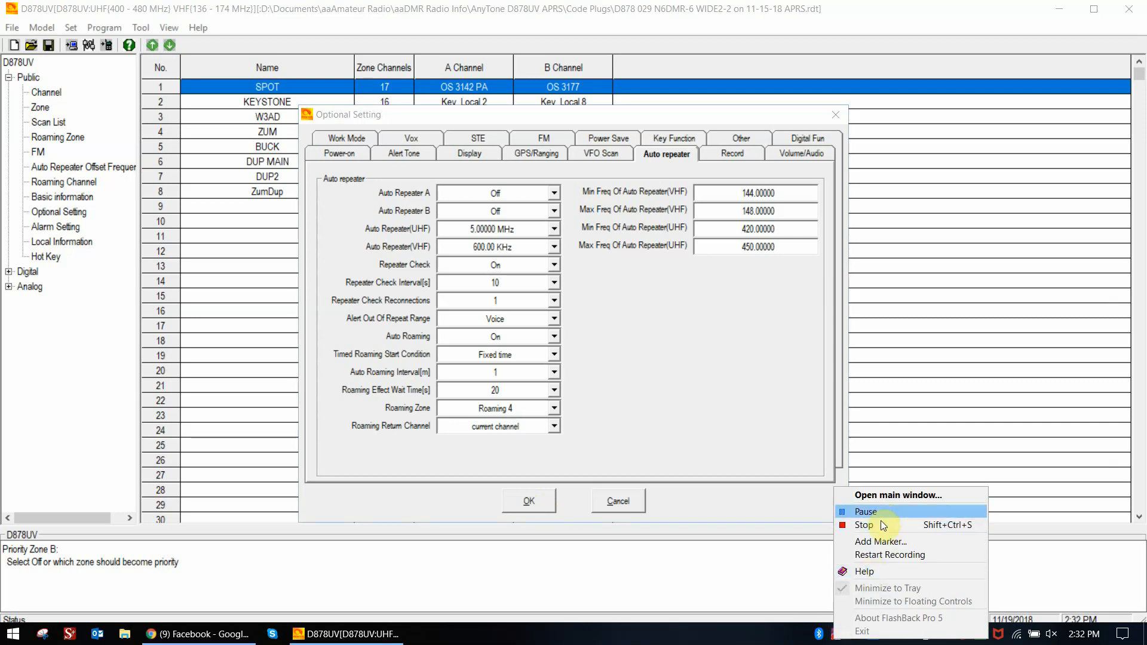